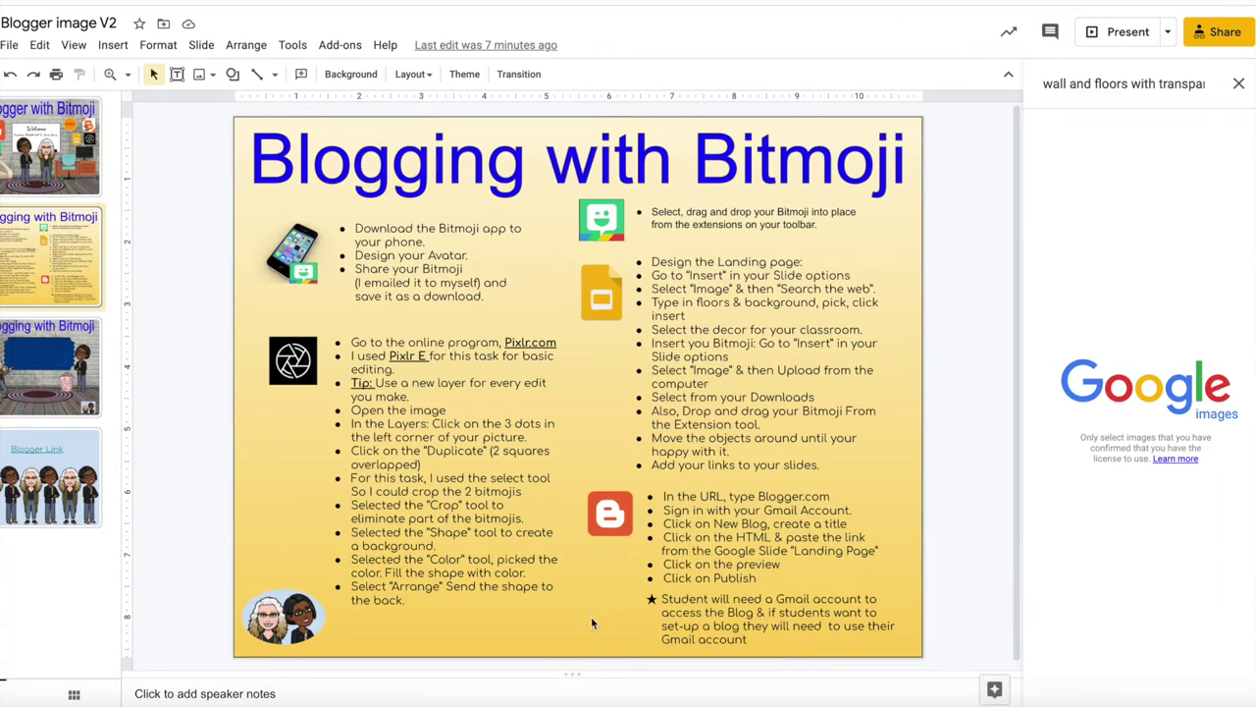
Add a new slide after the "Blogging with Bitmoji" instructions slide and delete its title and subtitle placeholders.
click(203, 47)
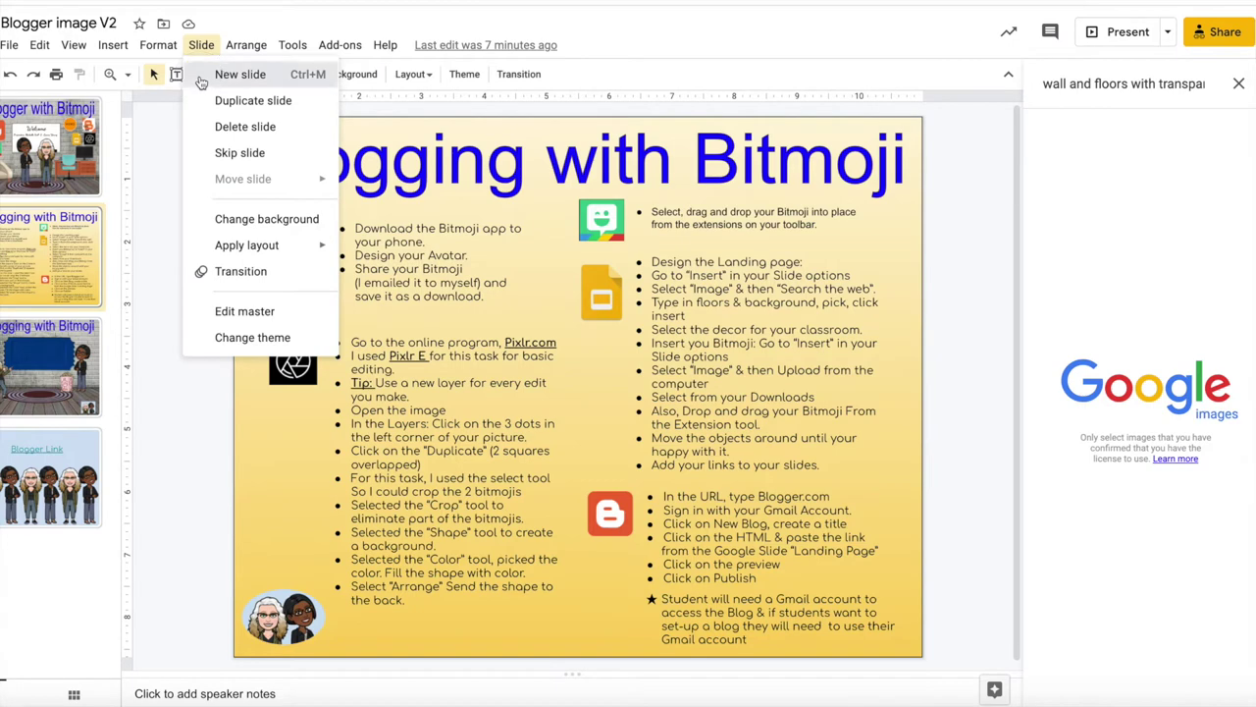
click(206, 78)
click(176, 74)
drag(326, 165, 631, 561)
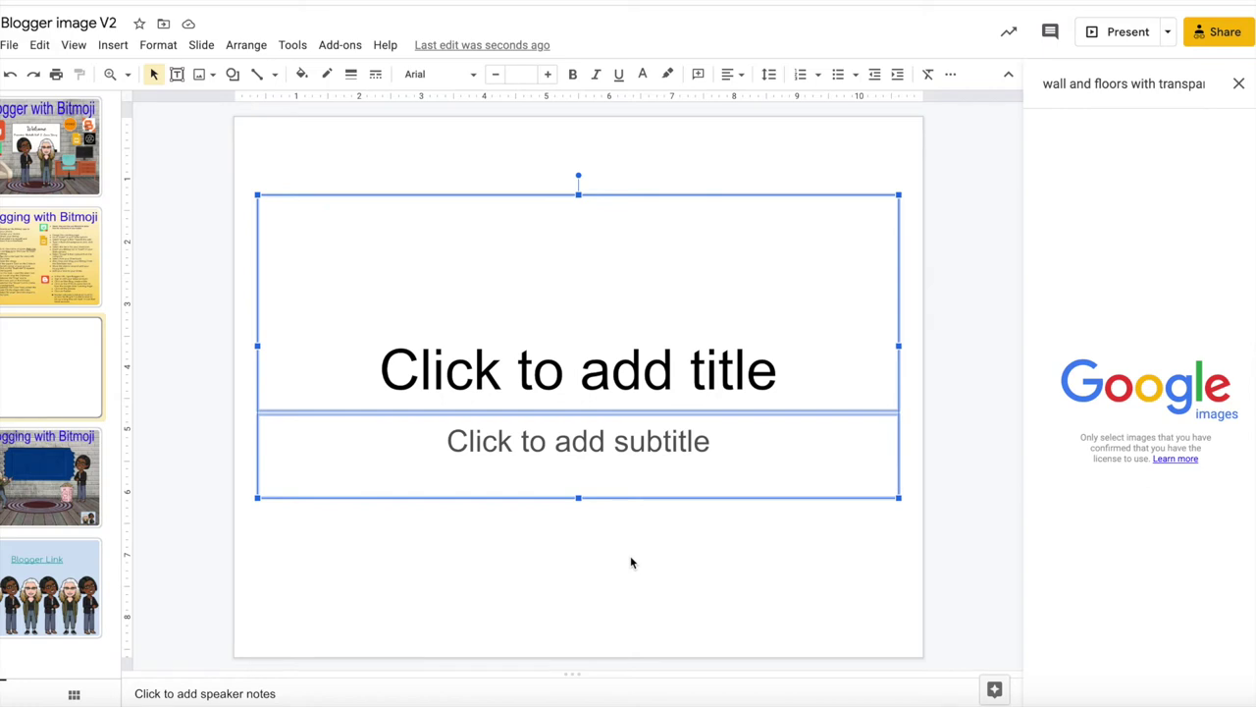
key(Delete)
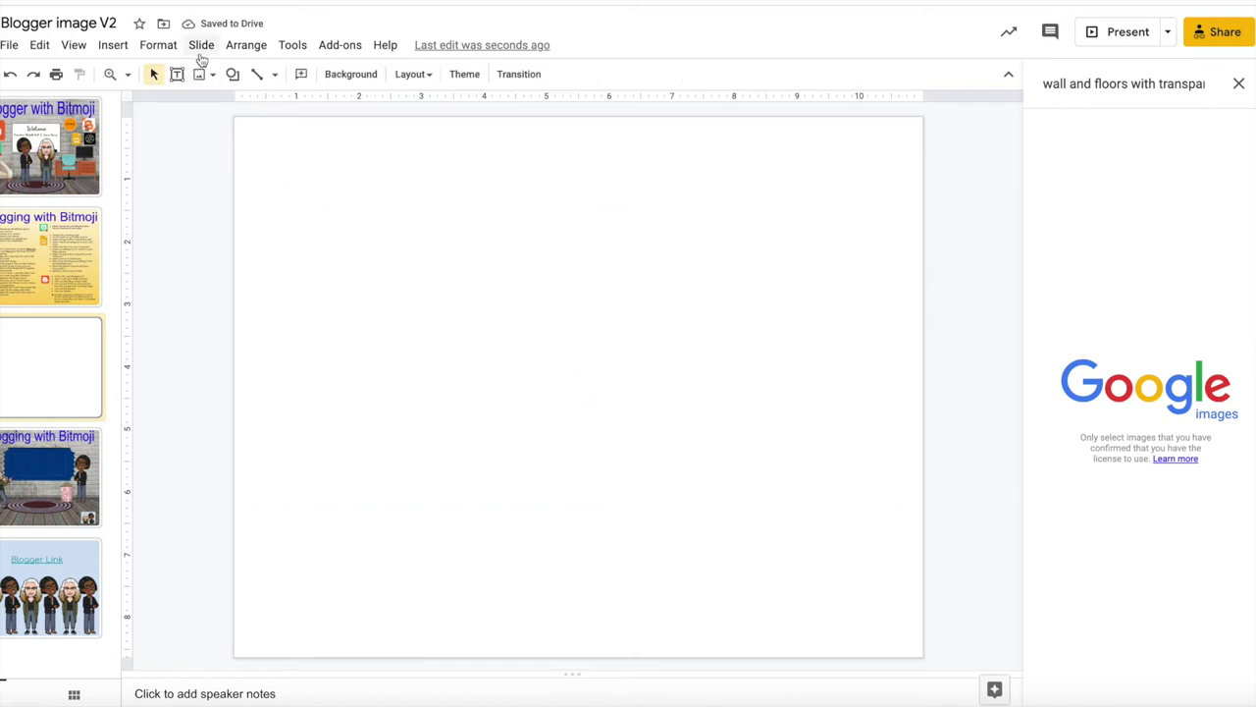
click(112, 45)
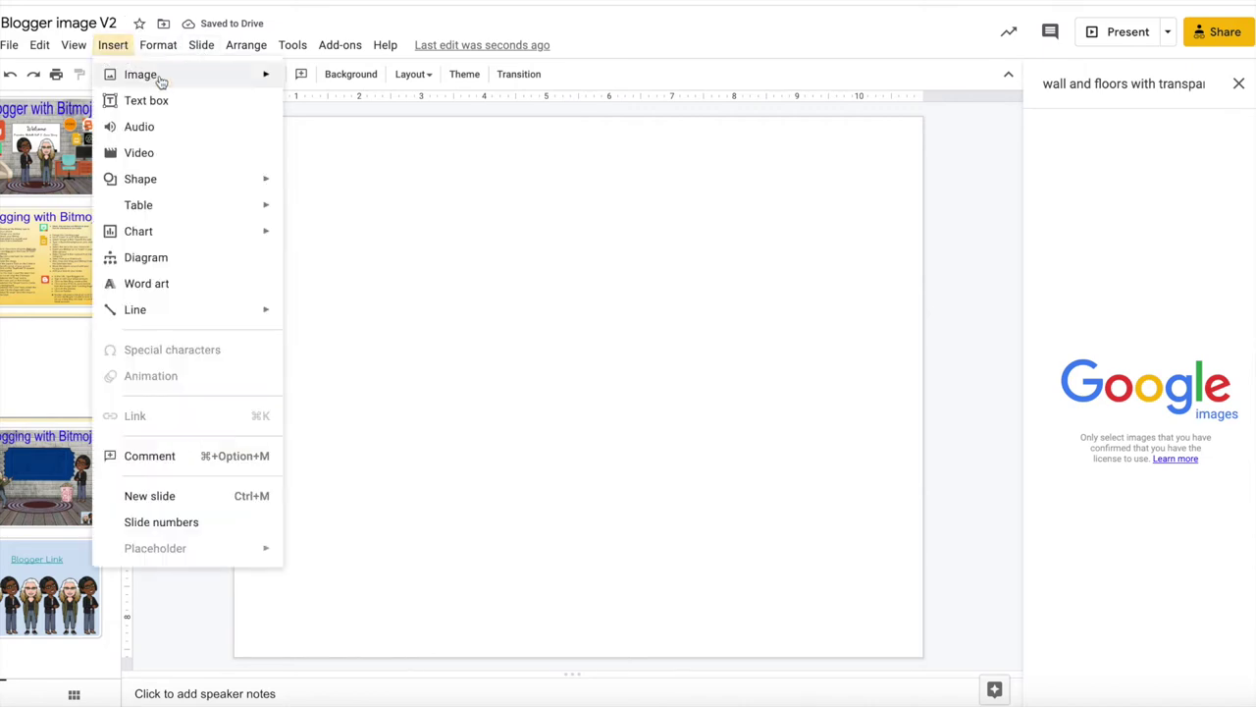
mouse_move(160, 80)
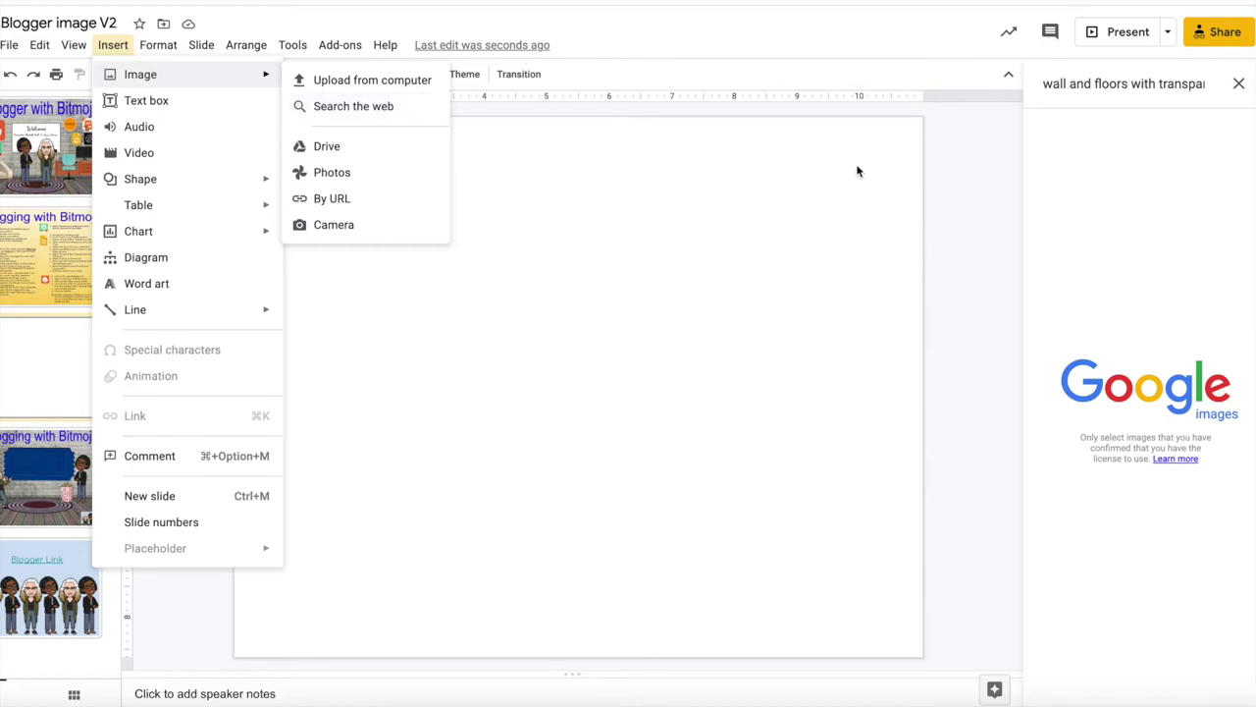
click(989, 183)
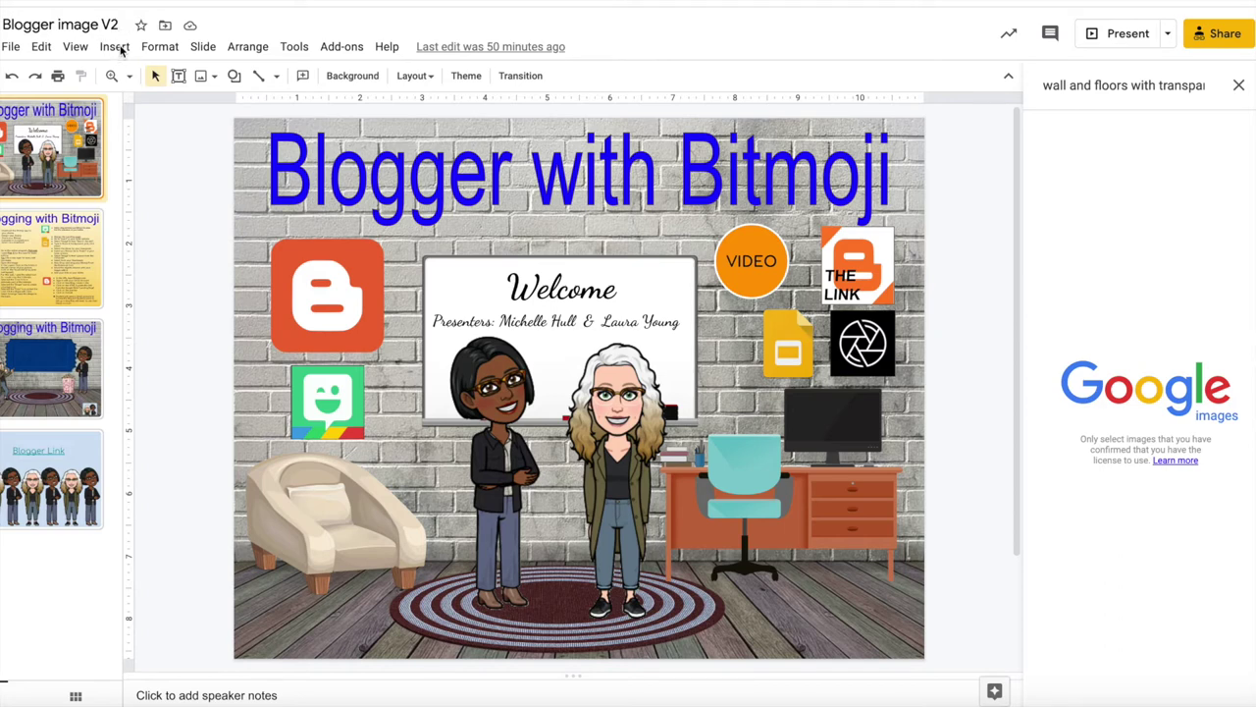
click(116, 47)
mouse_move(138, 79)
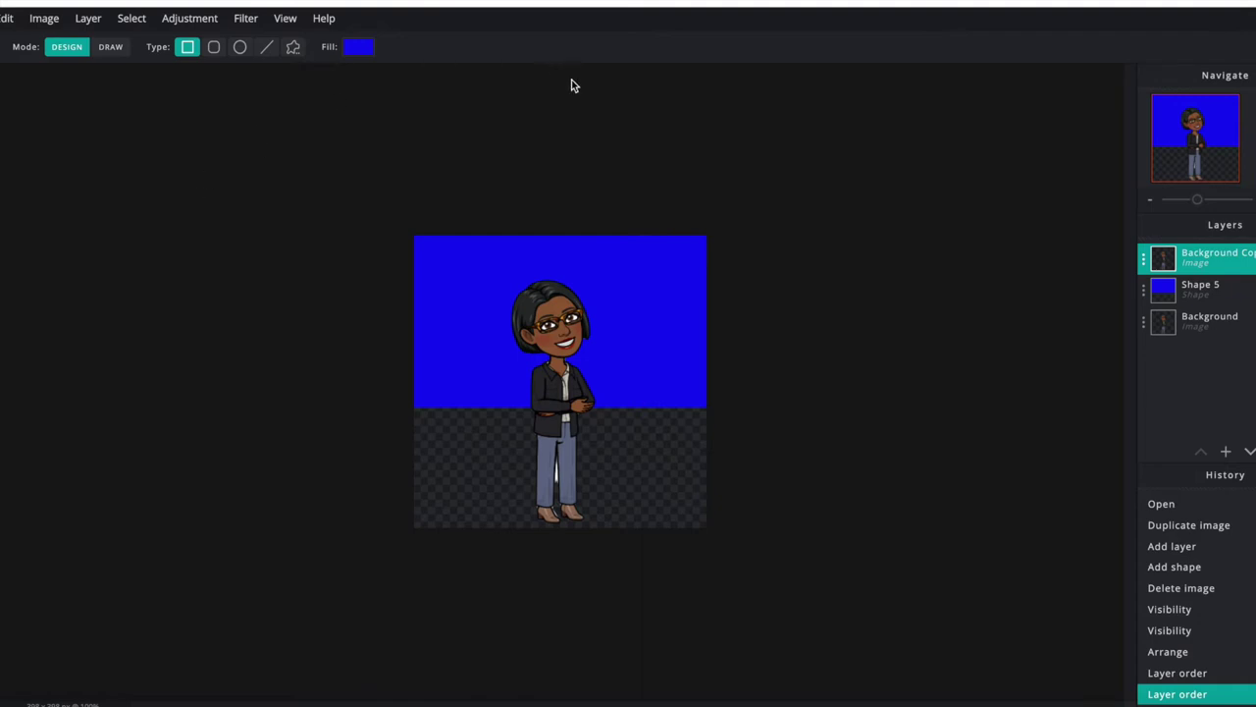
Inspect the Background layer's settings, close them, and make Background Copy the active layer.
click(1145, 324)
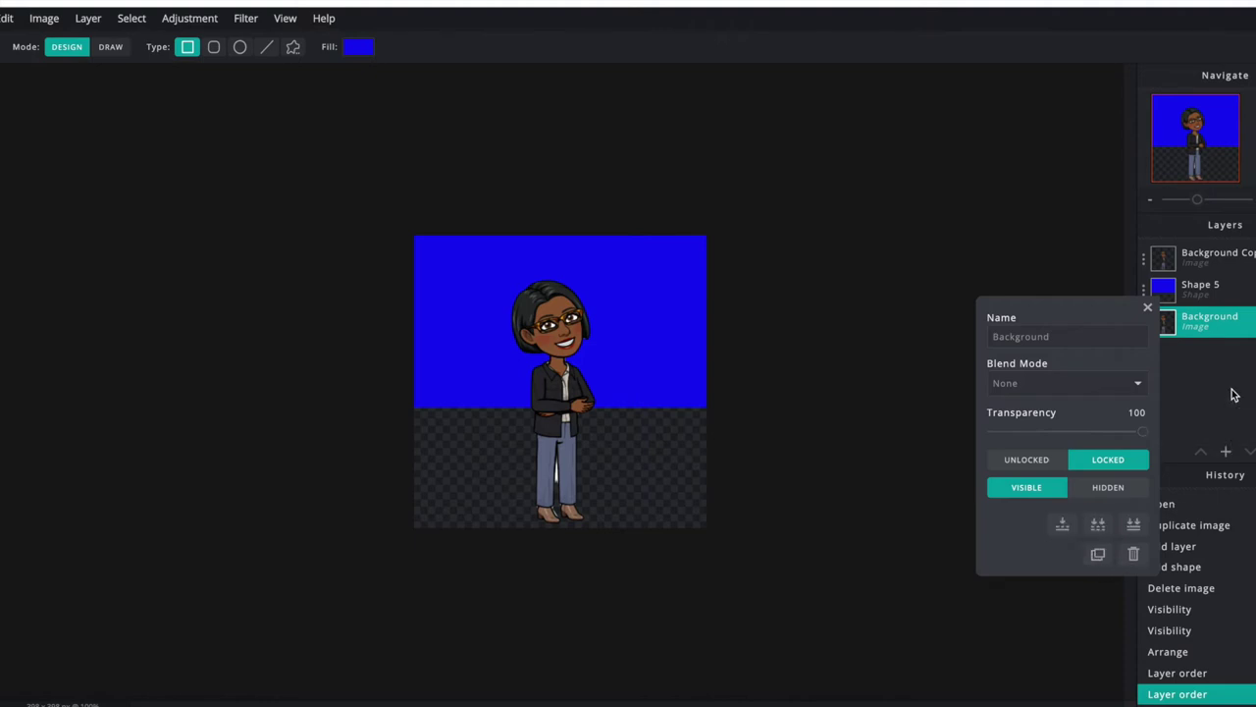
click(1147, 307)
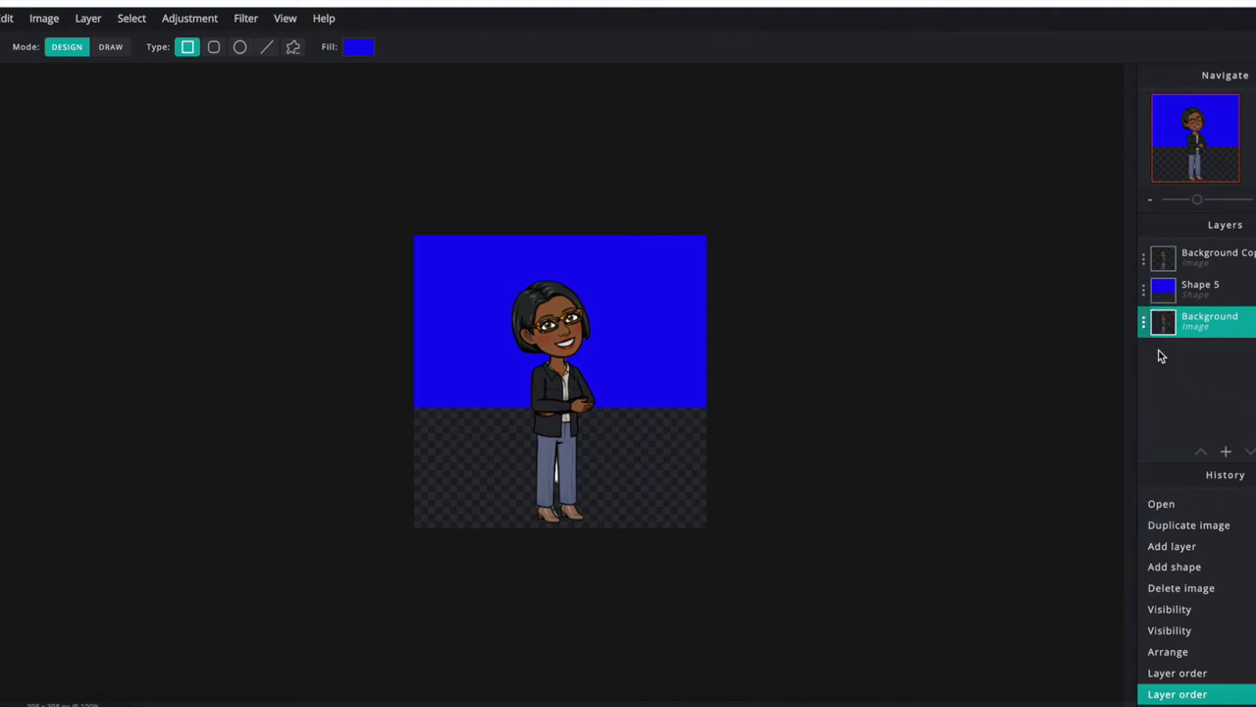
mouse_move(1211, 261)
mouse_down()
mouse_move(1214, 293)
mouse_move(1205, 257)
mouse_up()
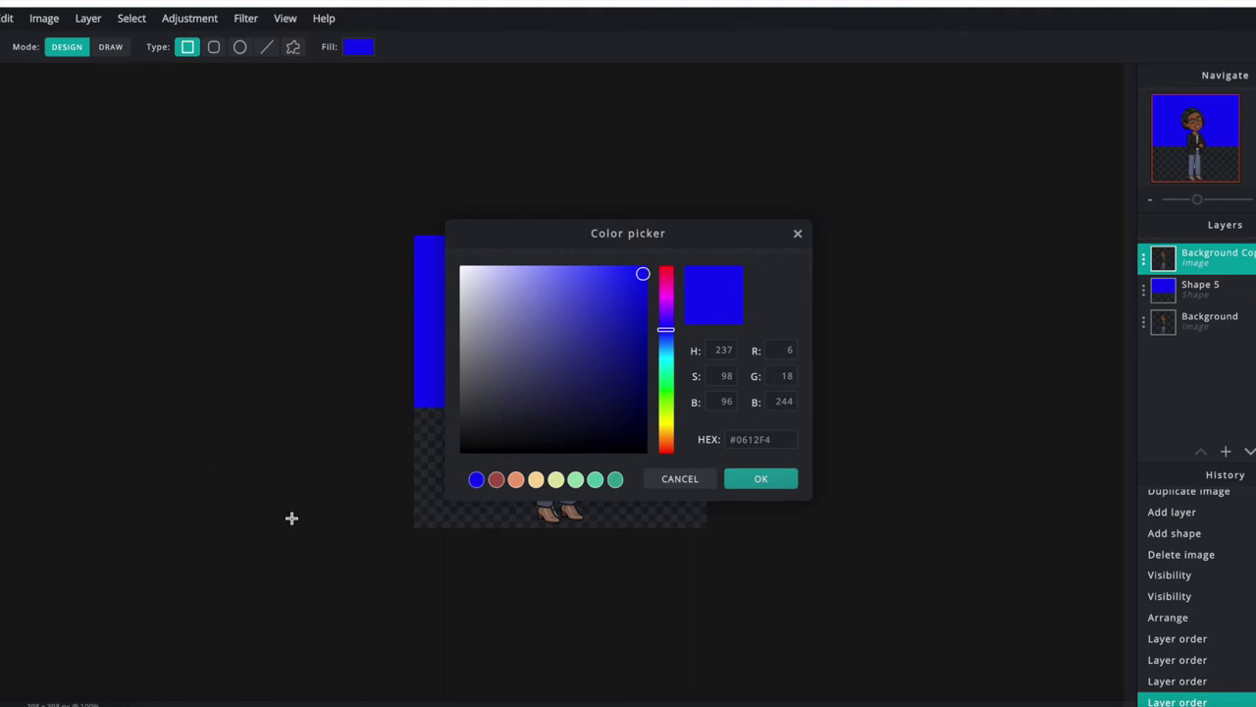
Dismiss the shape's fill color picker and switch to the Fill tool.
click(797, 234)
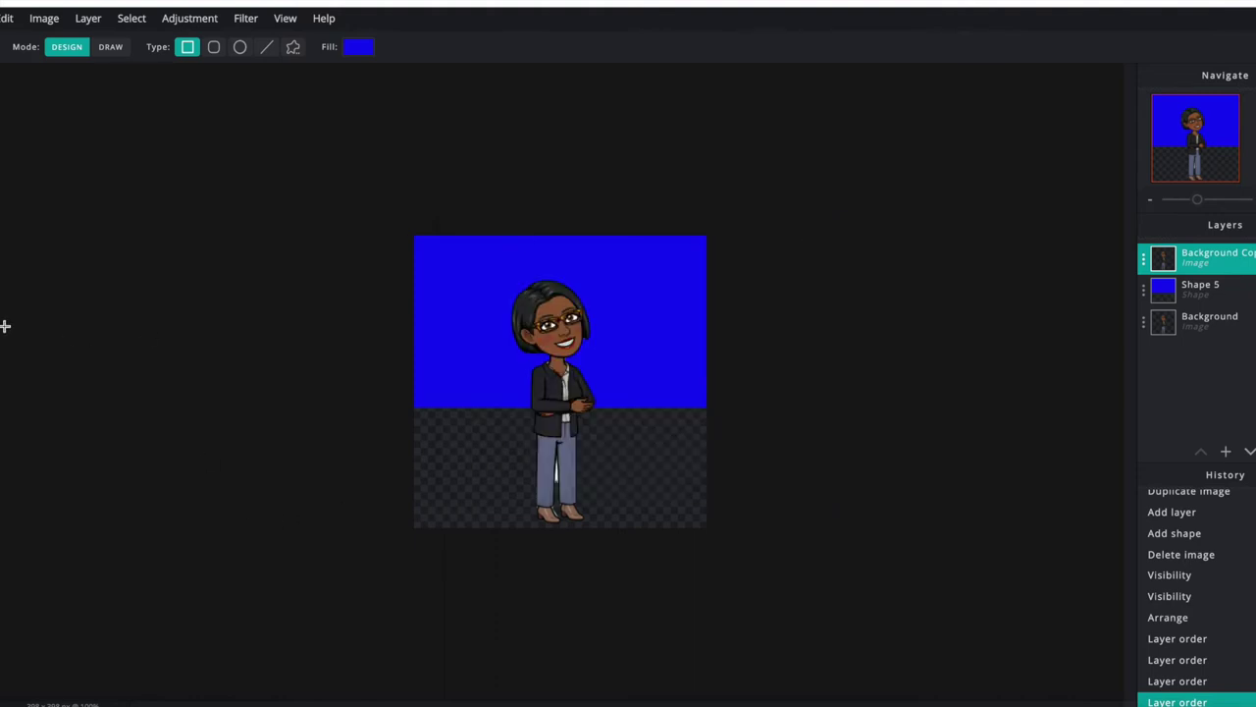
key(g)
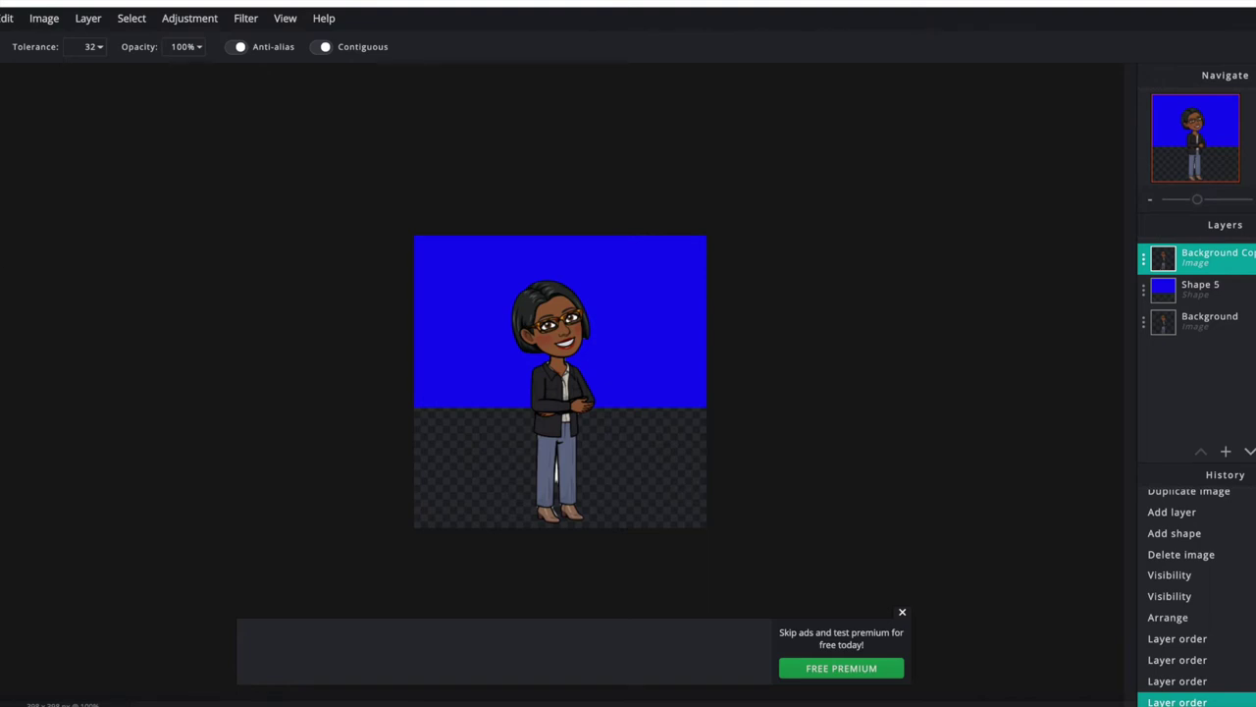
click(1, 310)
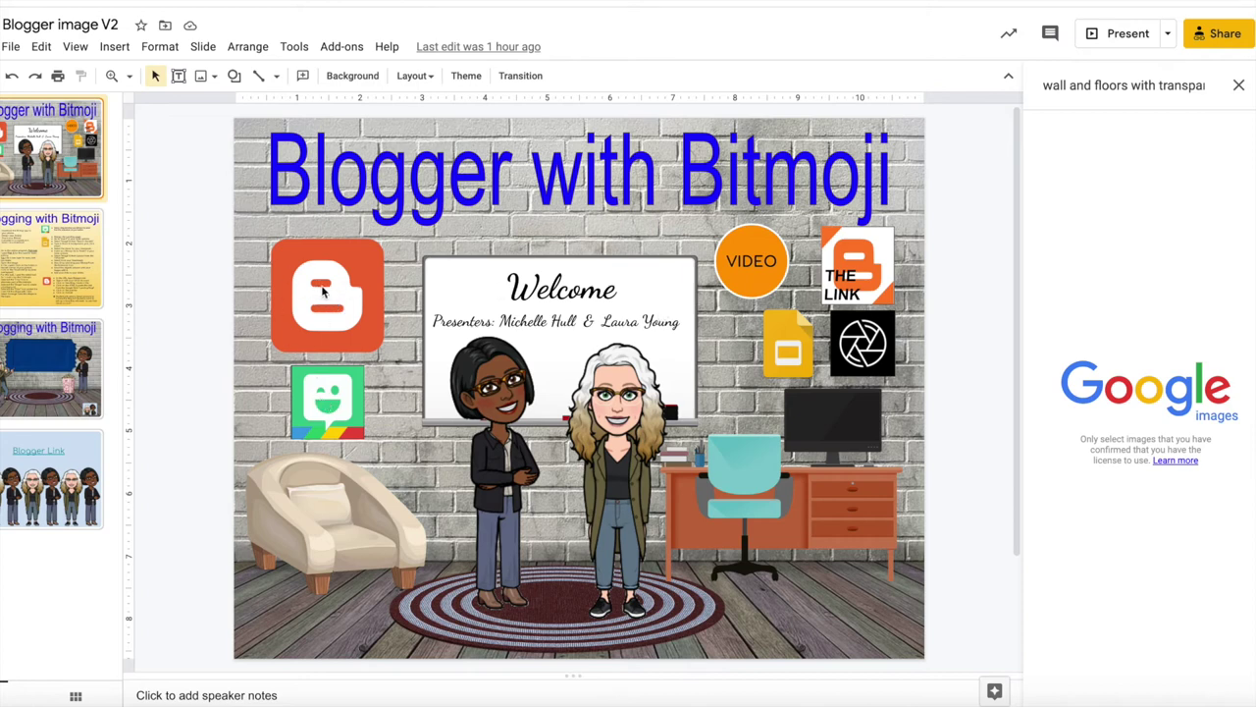
click(115, 47)
mouse_move(138, 76)
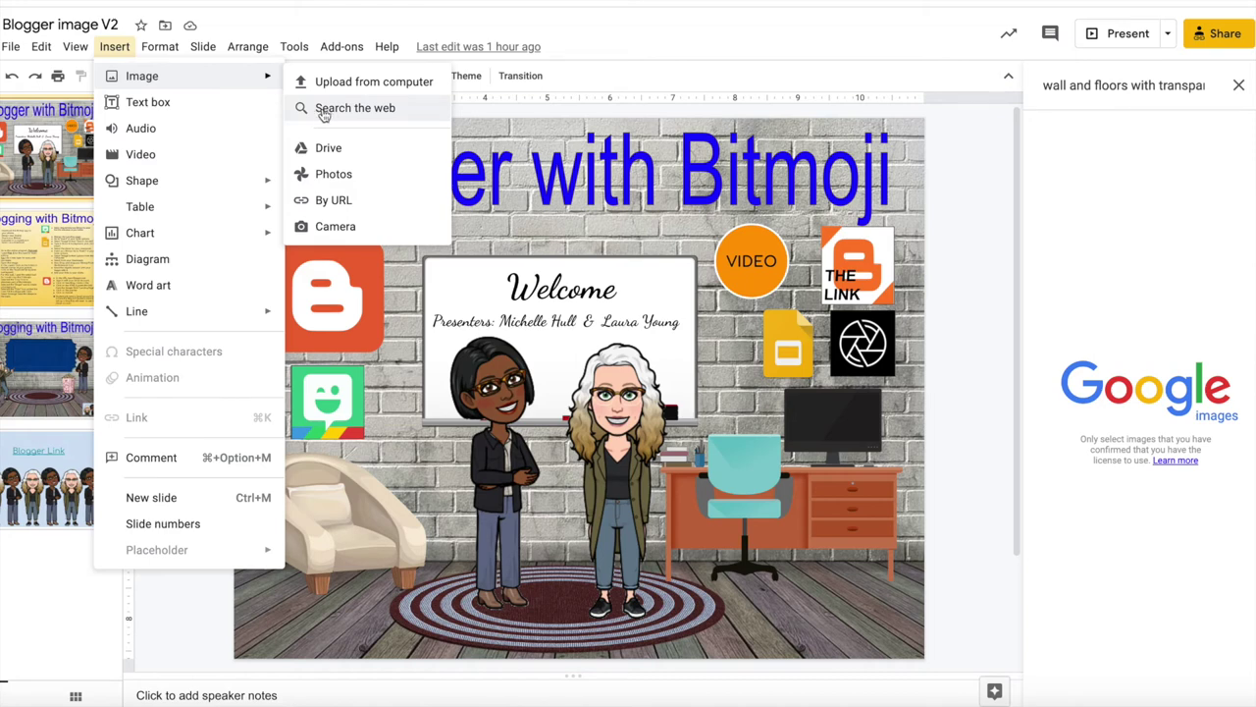
click(605, 24)
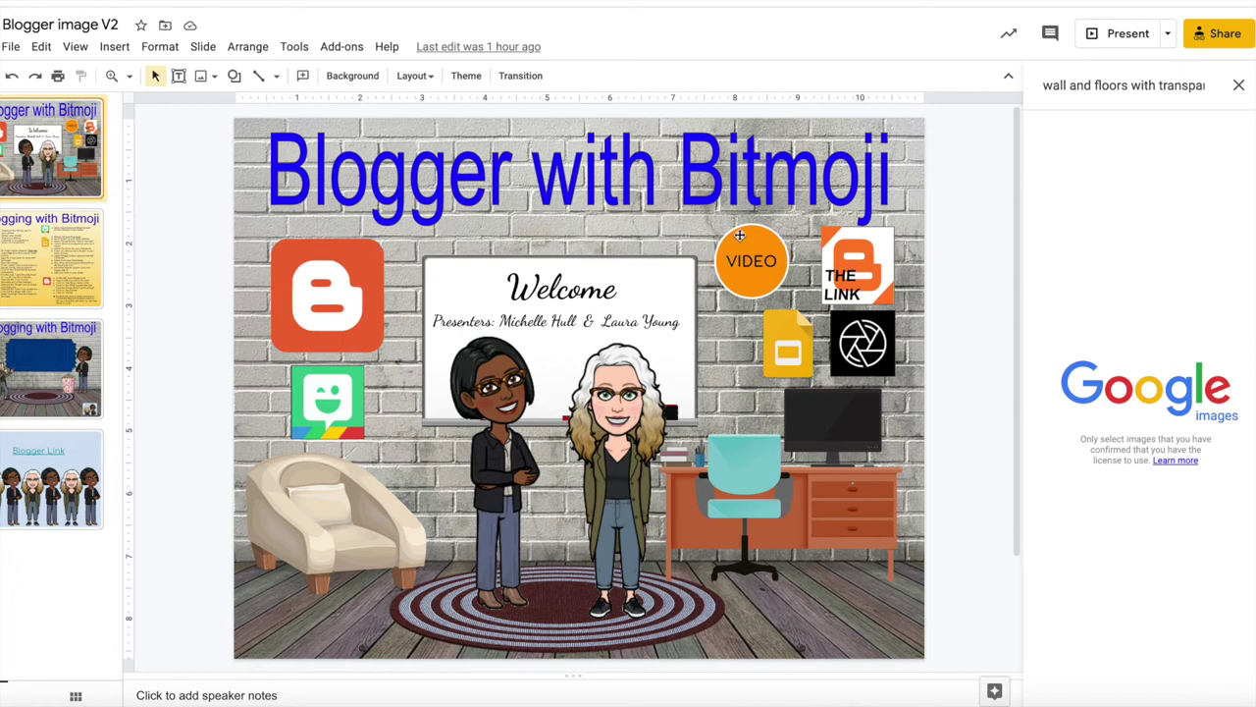
click(236, 79)
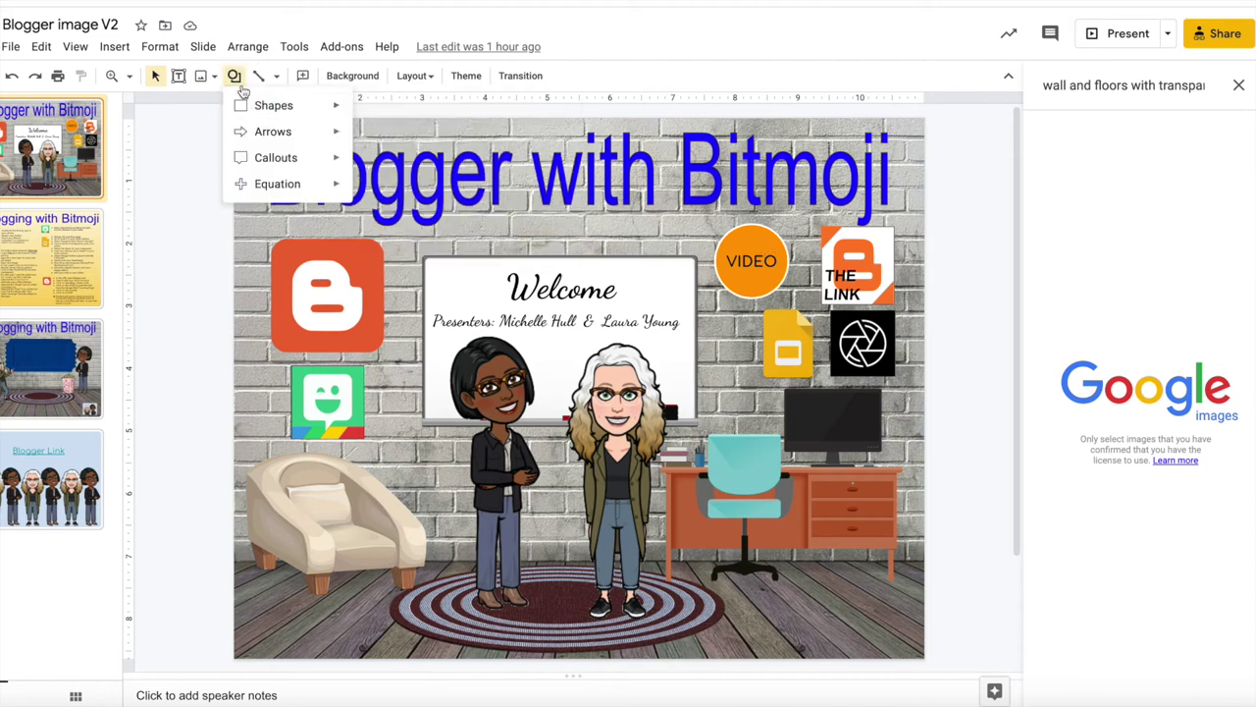
mouse_move(305, 116)
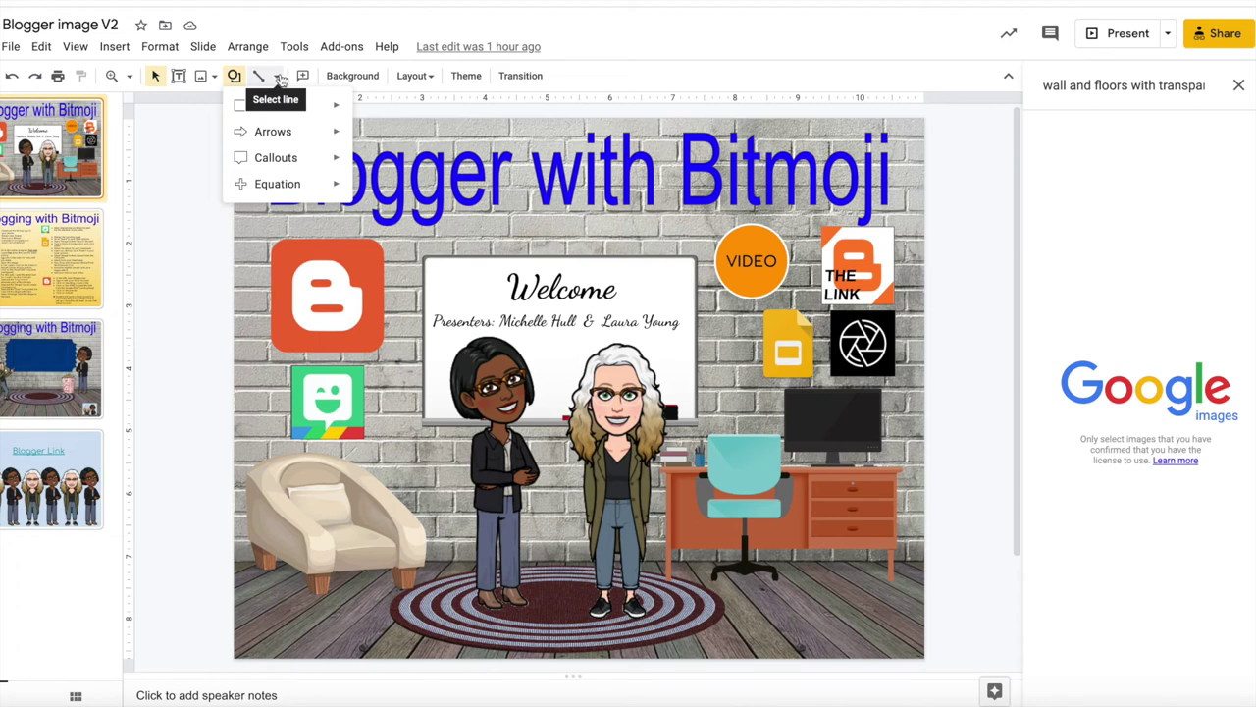
click(278, 77)
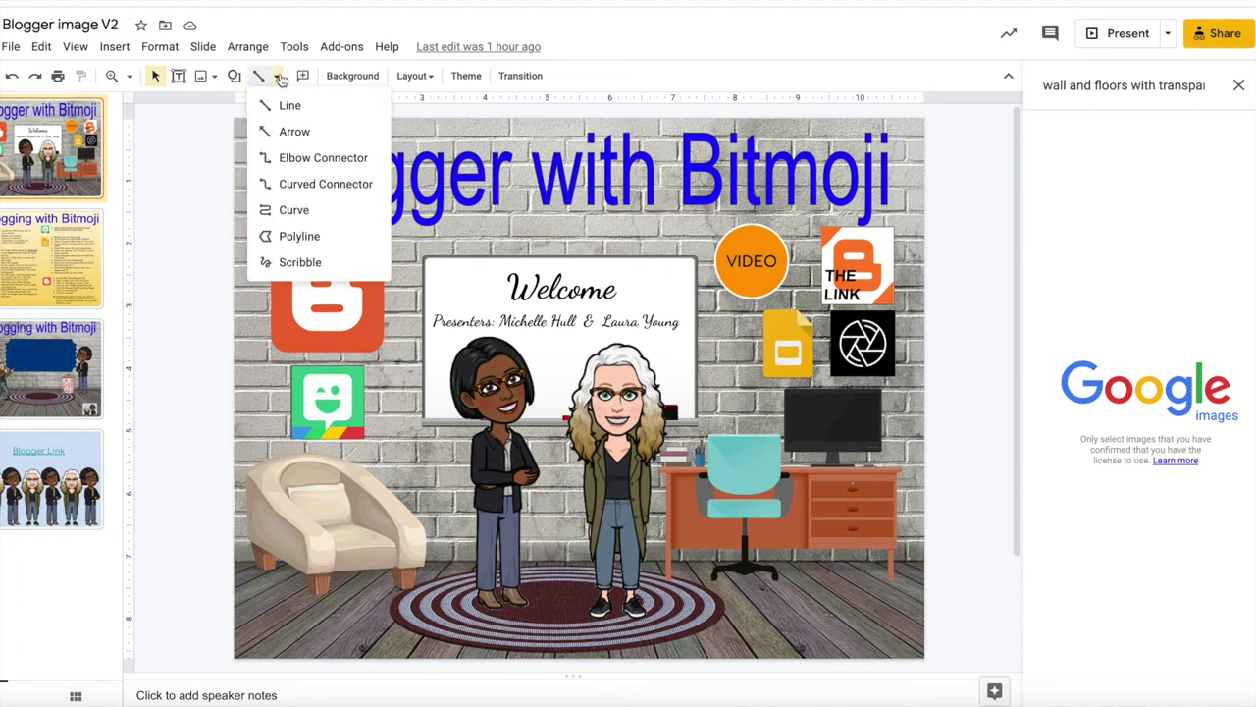
click(180, 271)
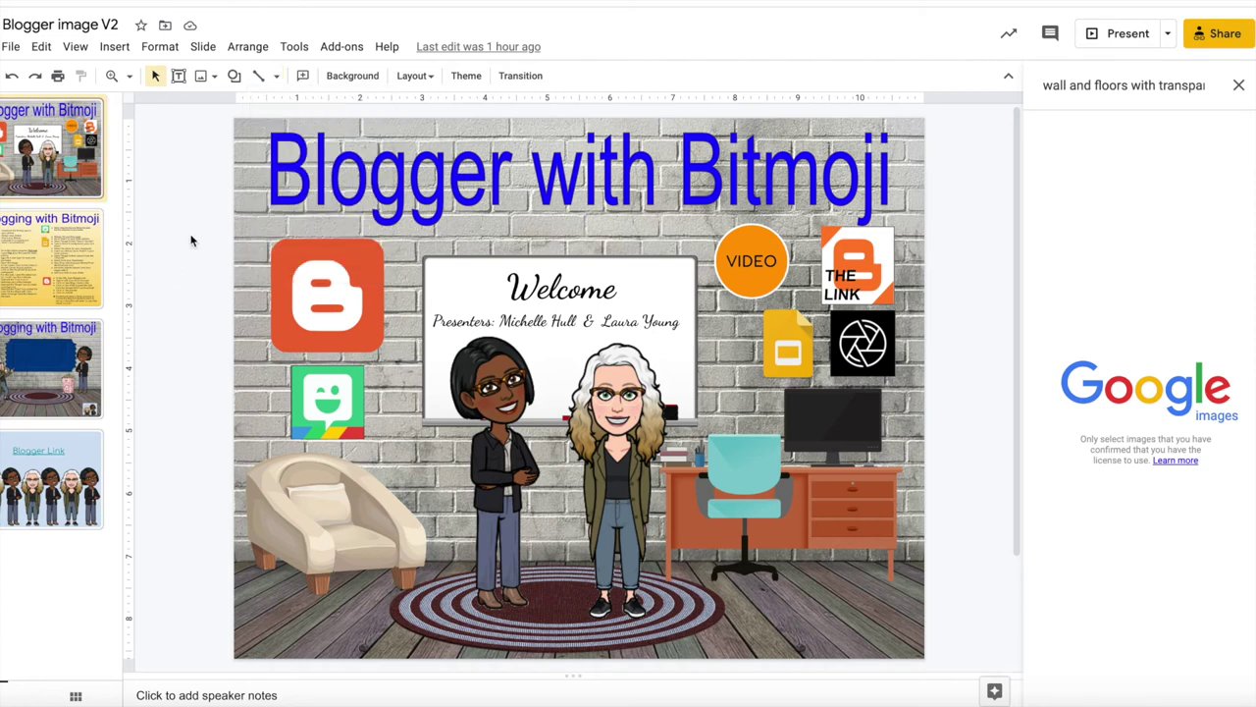
Check which slide the large orange Blogger logo on the welcome slide links to, then deselect it.
click(391, 285)
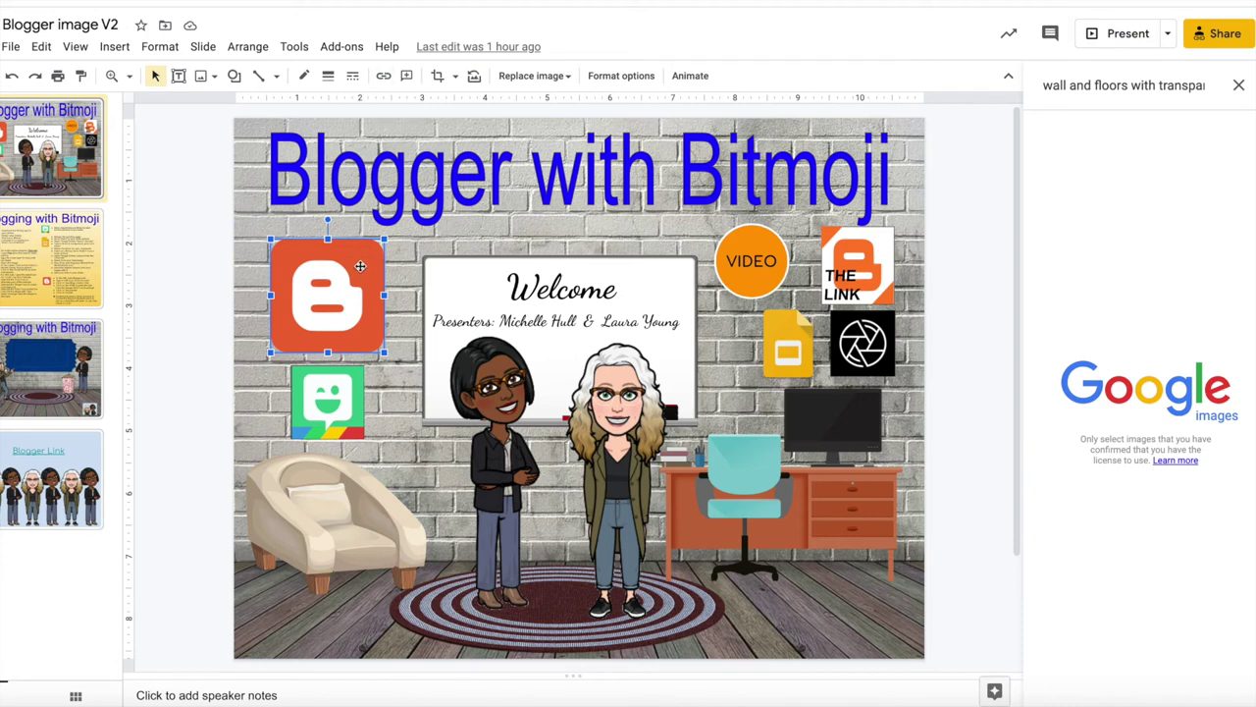
click(357, 301)
click(351, 306)
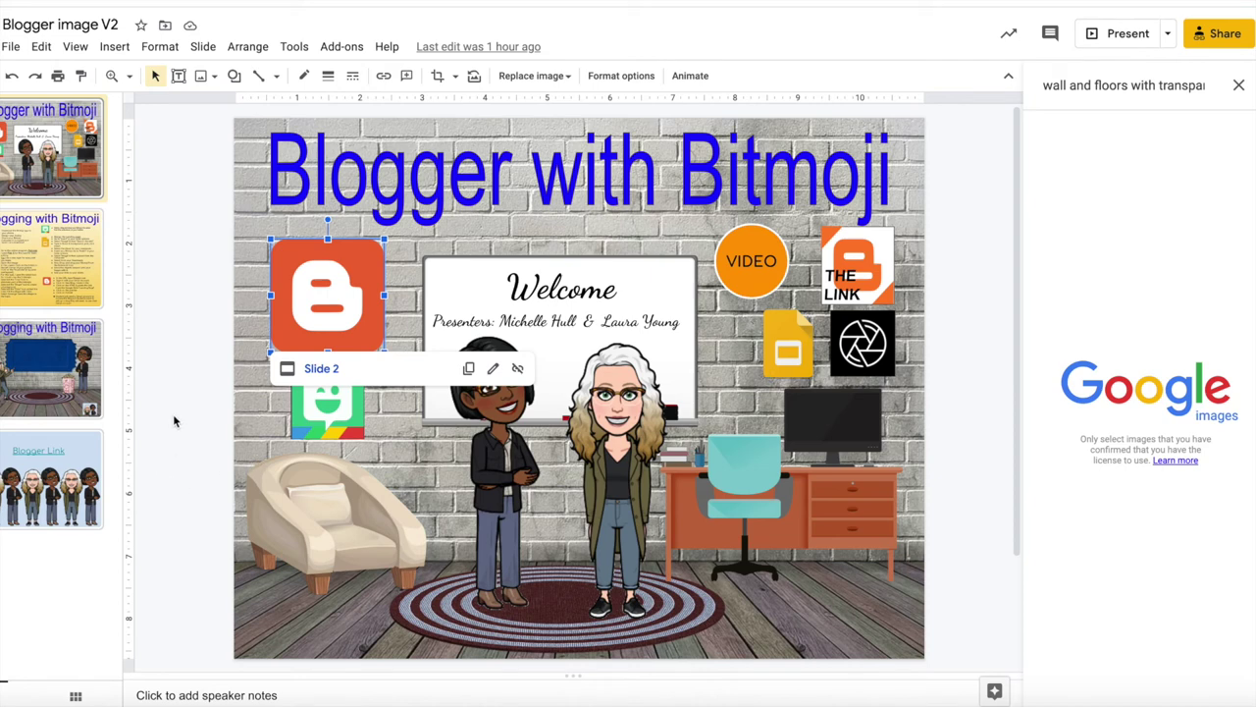
click(204, 334)
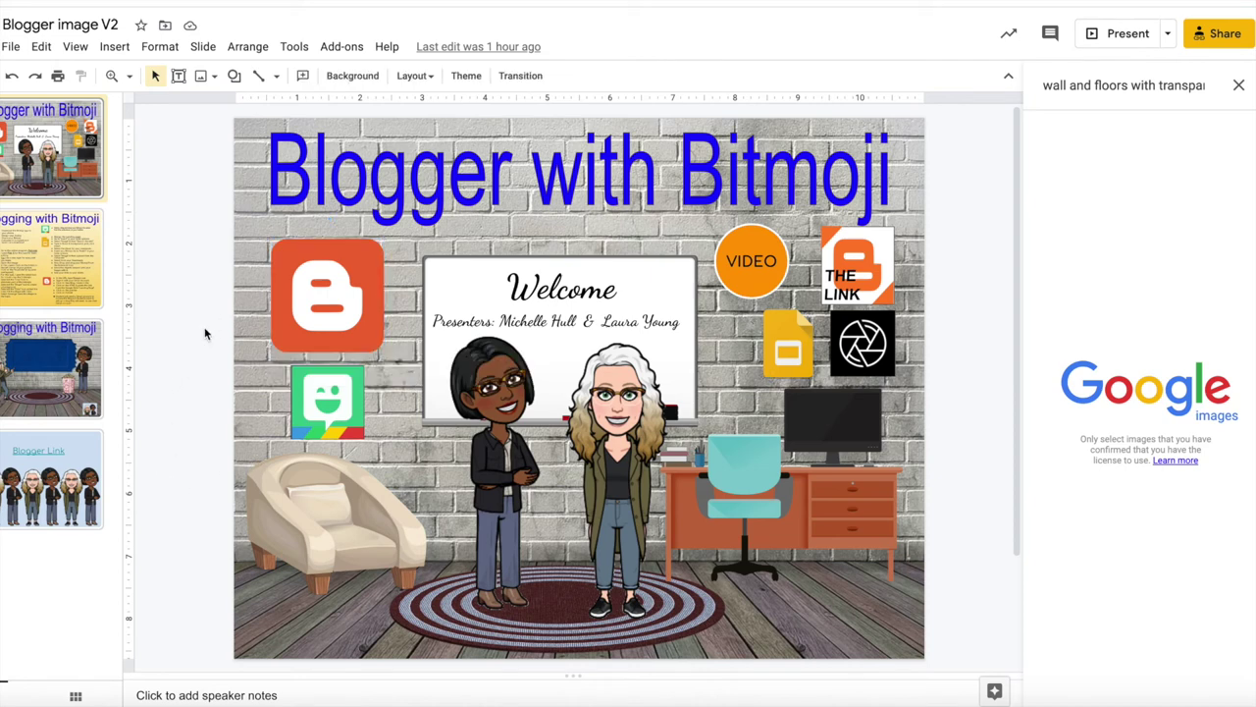
Check which slide the orange VIDEO circle on the welcome slide links to, then deselect it.
click(765, 258)
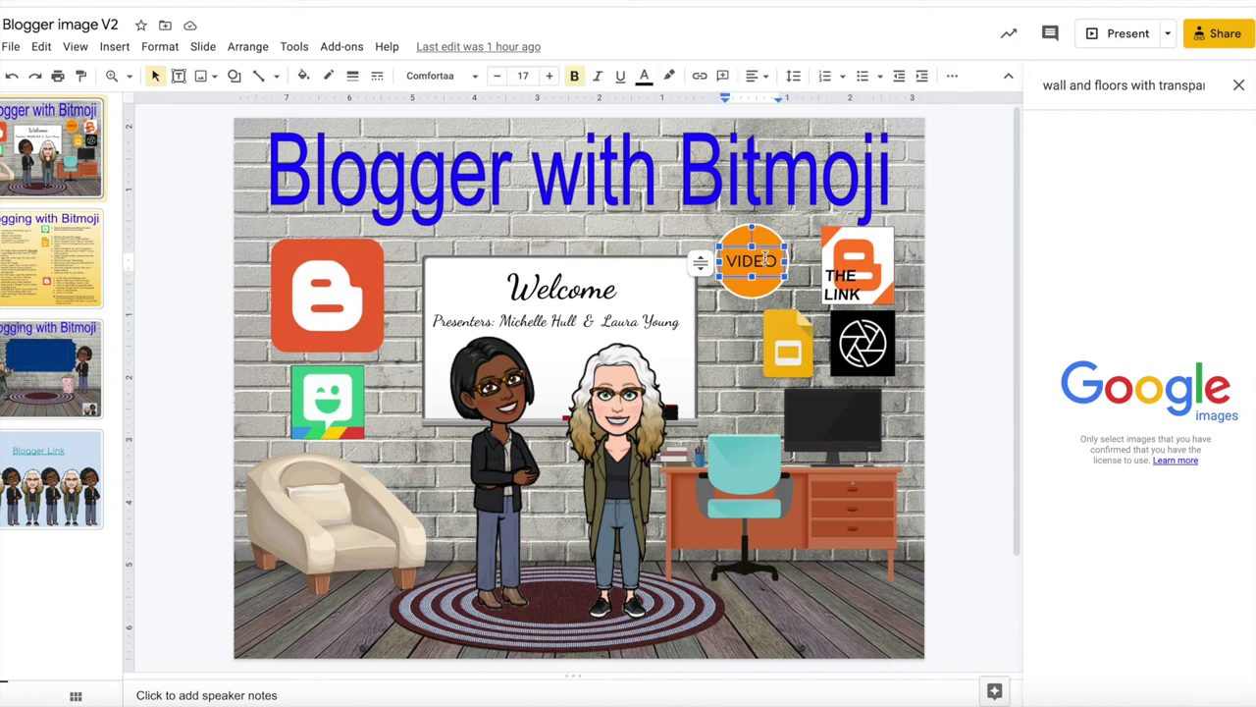
click(777, 260)
click(762, 287)
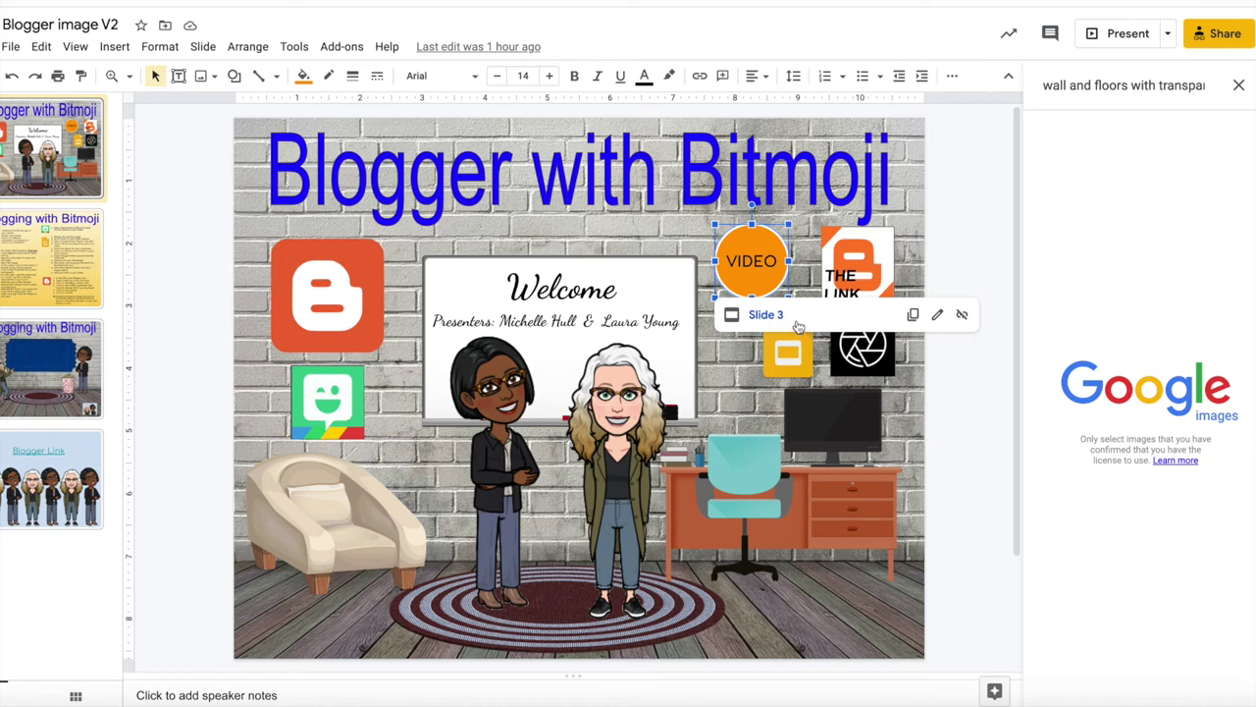
click(774, 258)
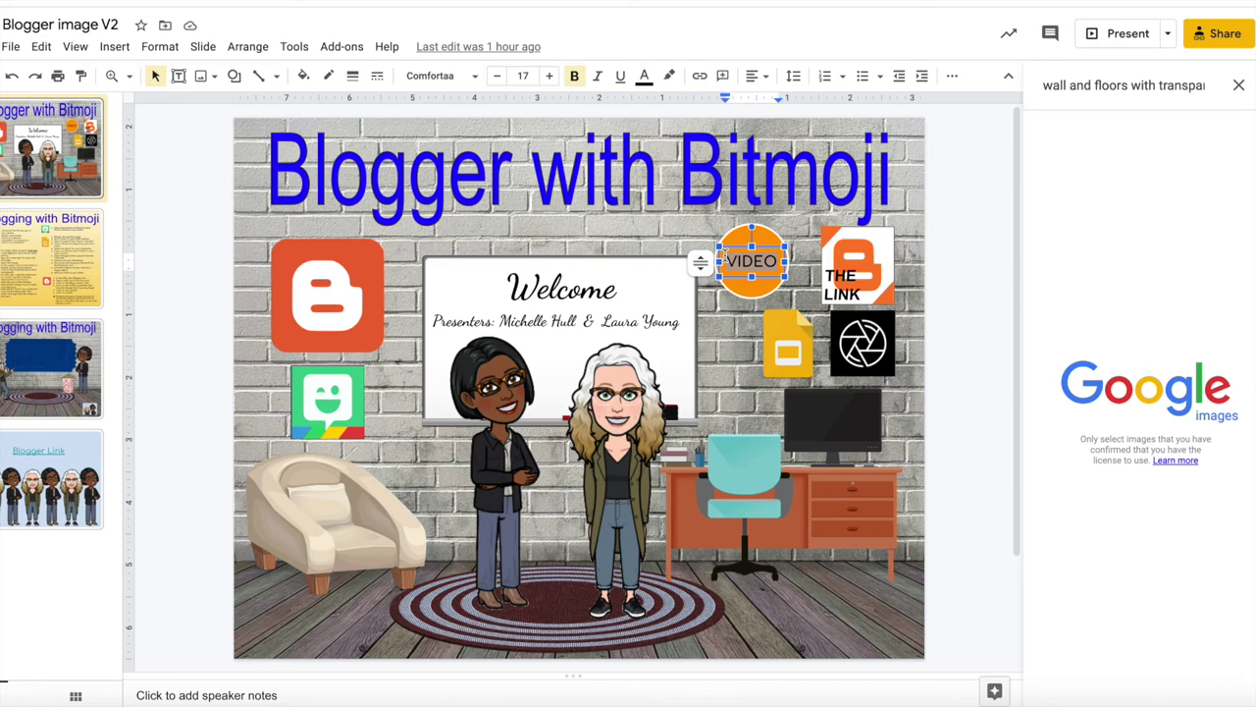
click(973, 218)
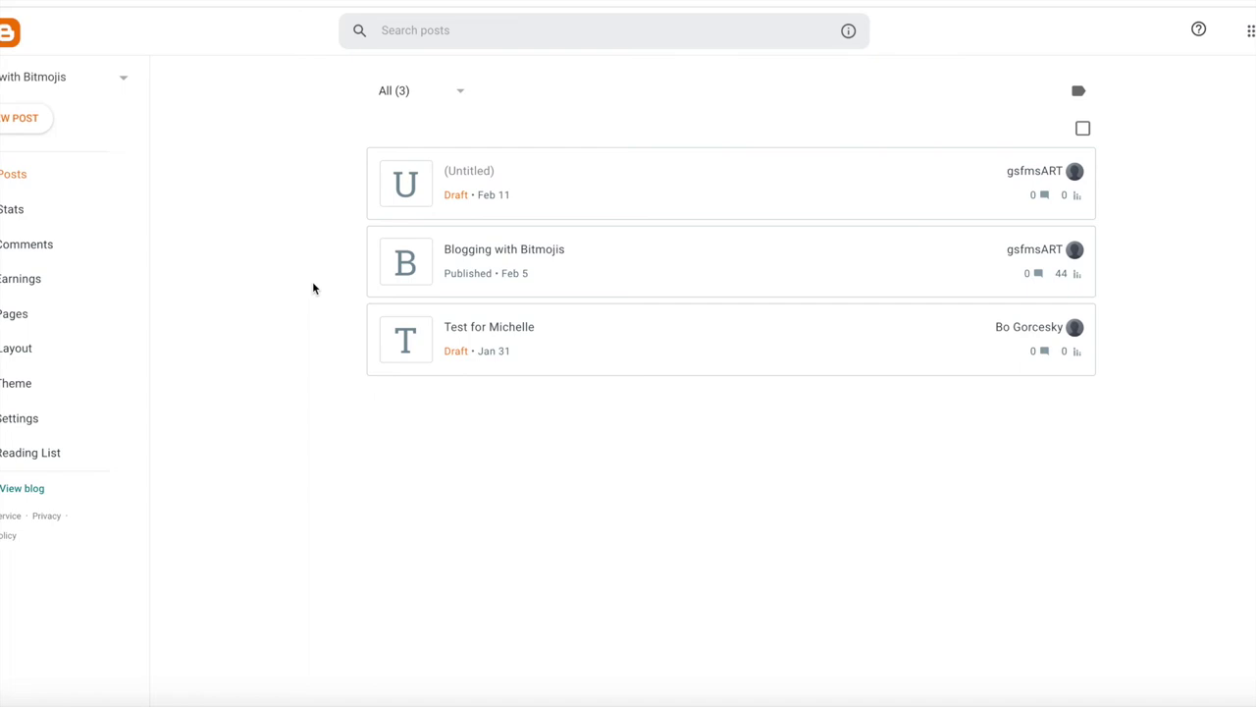
Open the published "Blogging with Bitmojis" post and examine its embed code and the available editing views.
click(124, 81)
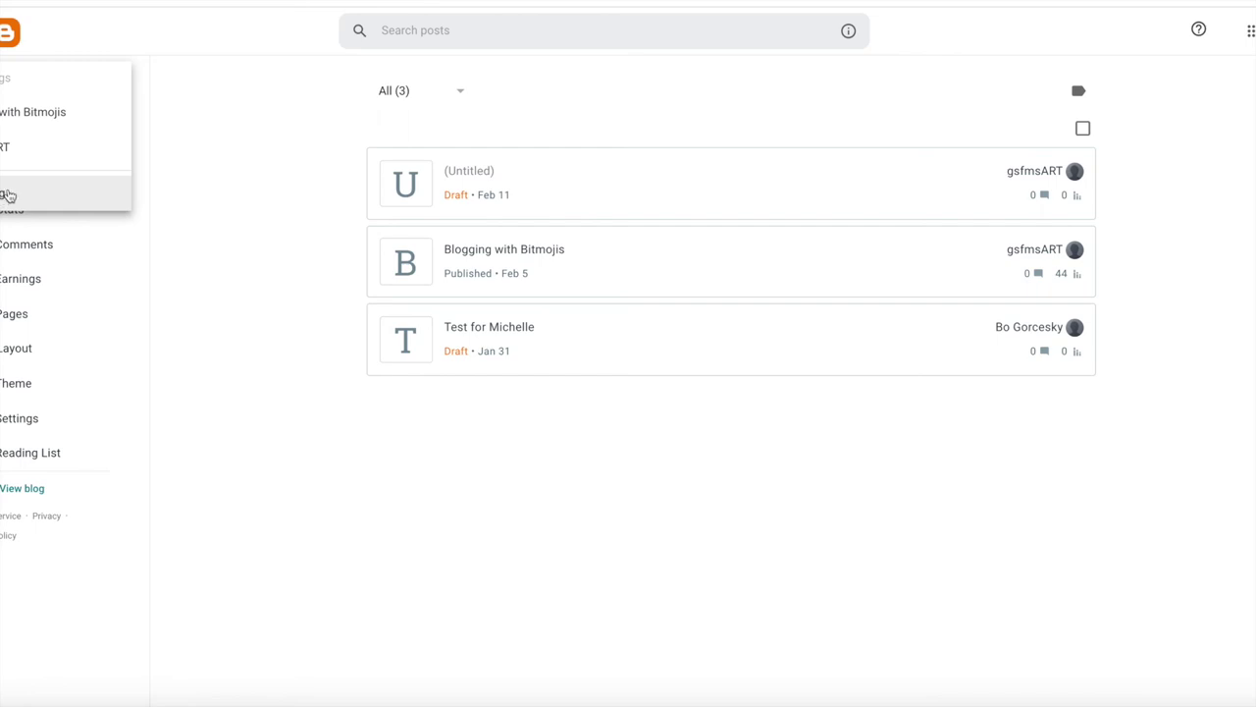
click(193, 99)
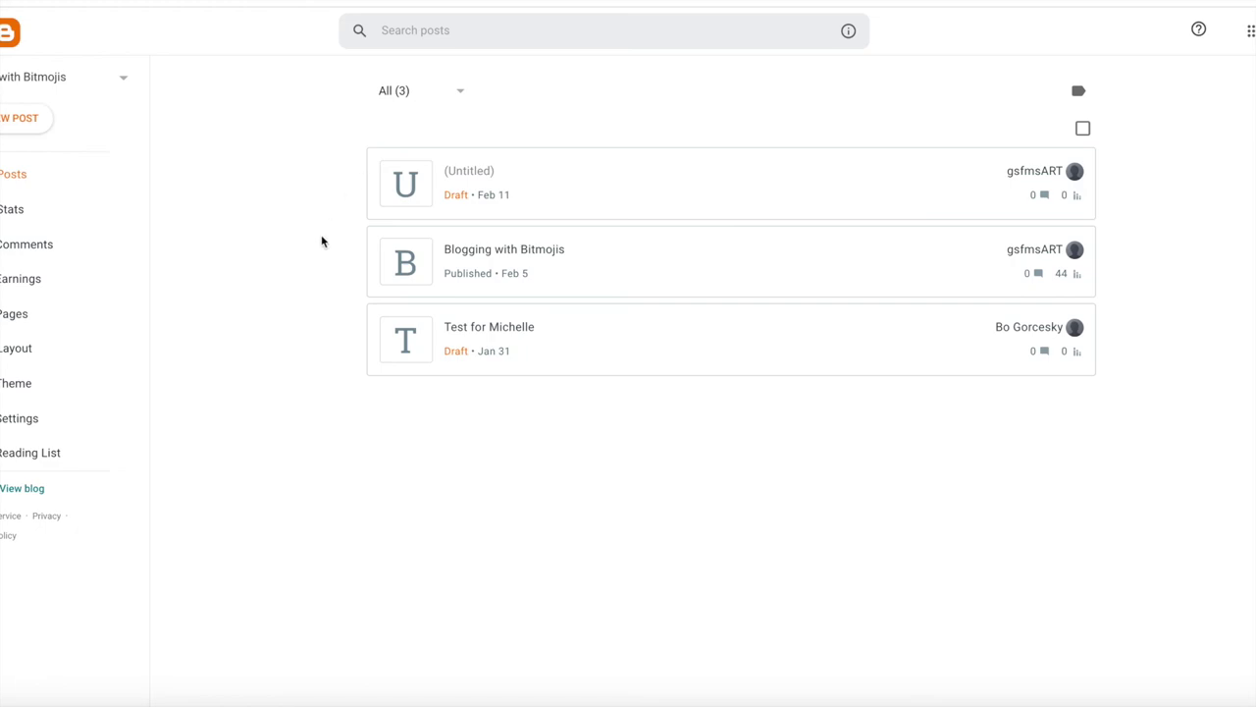
click(576, 260)
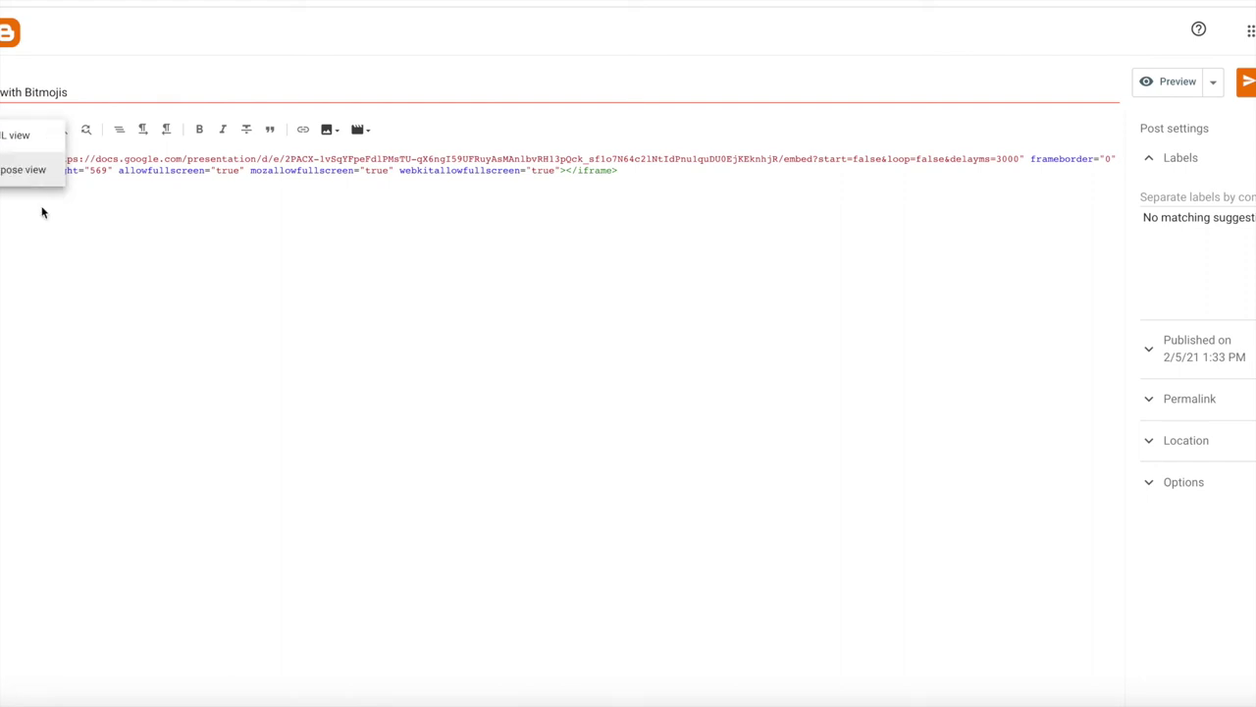
click(56, 240)
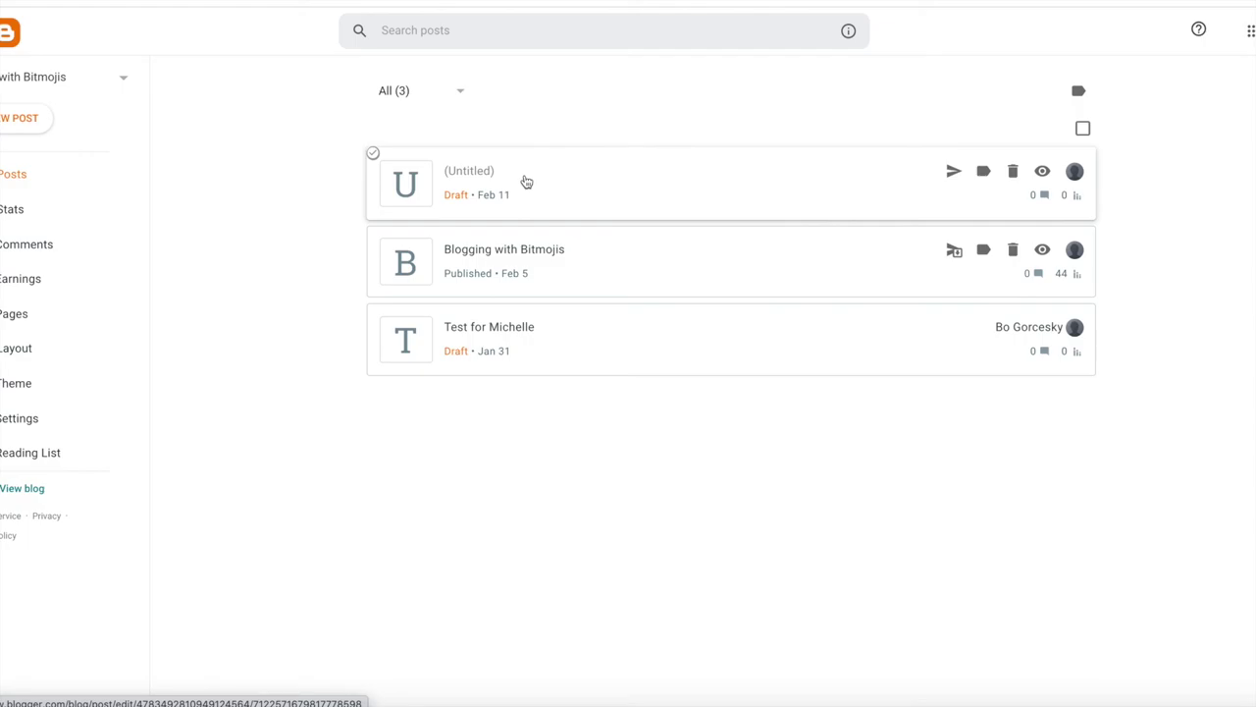
Open the untitled draft post for editing and show the video insertion options.
click(525, 181)
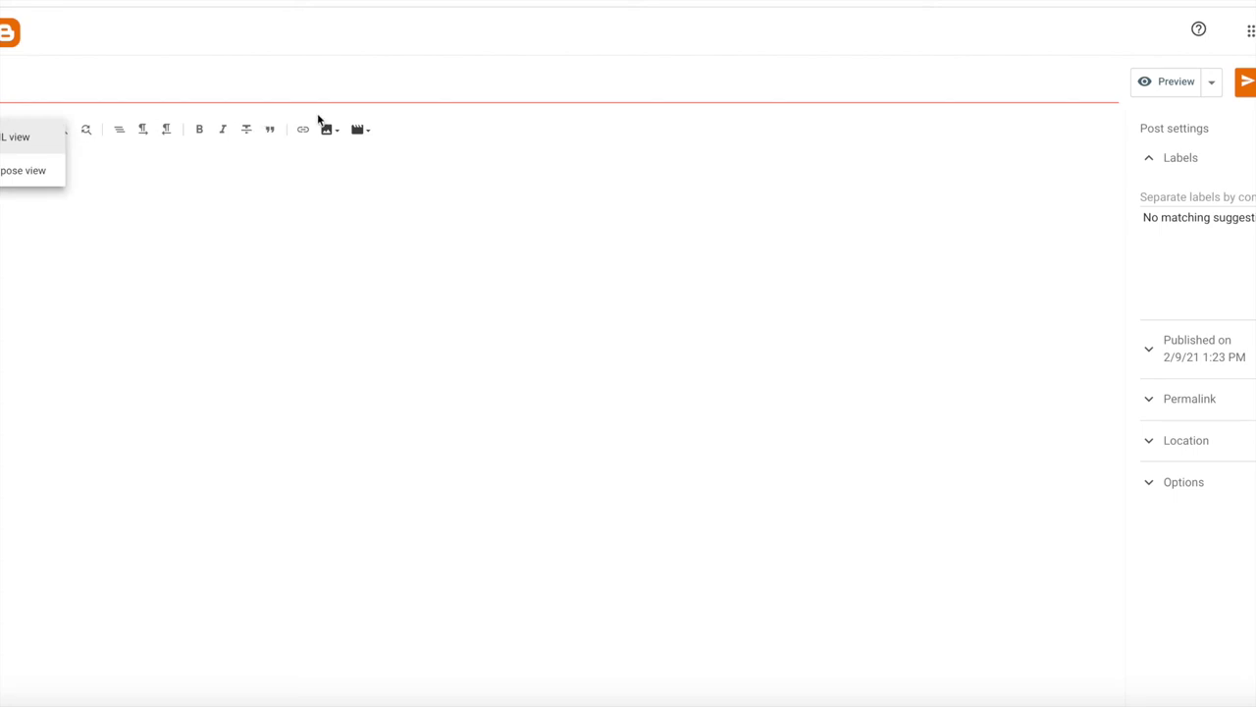
click(369, 134)
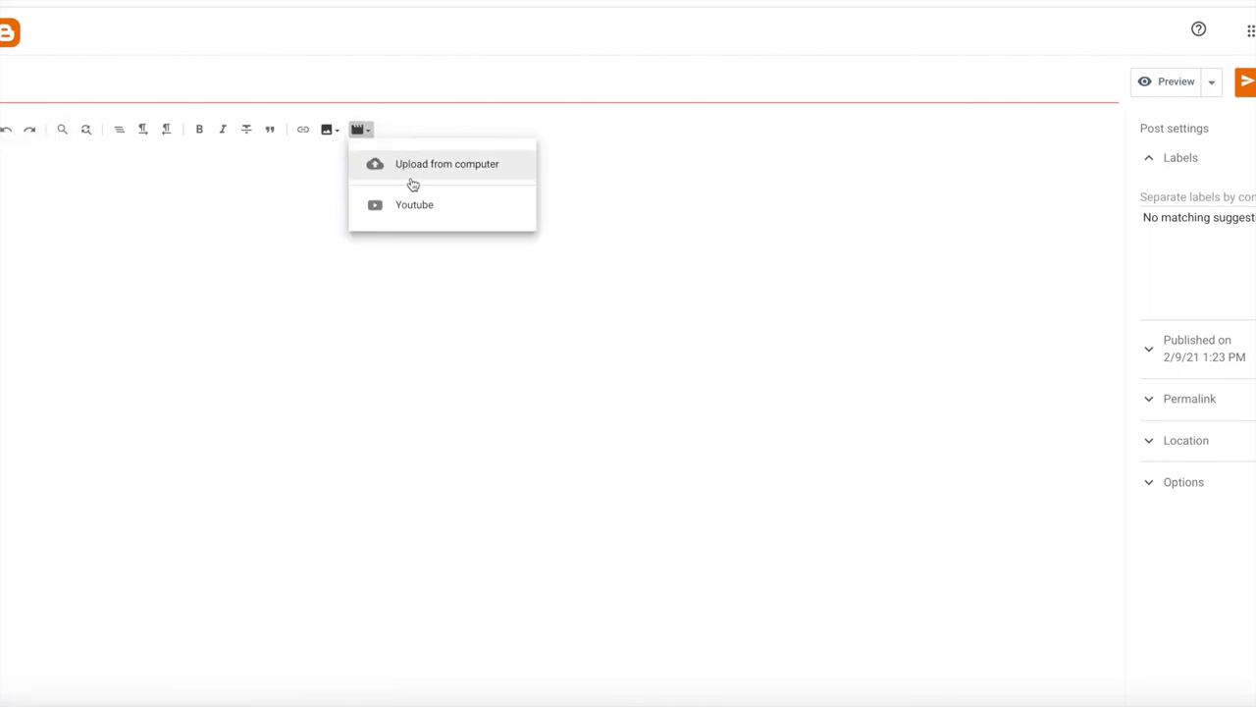